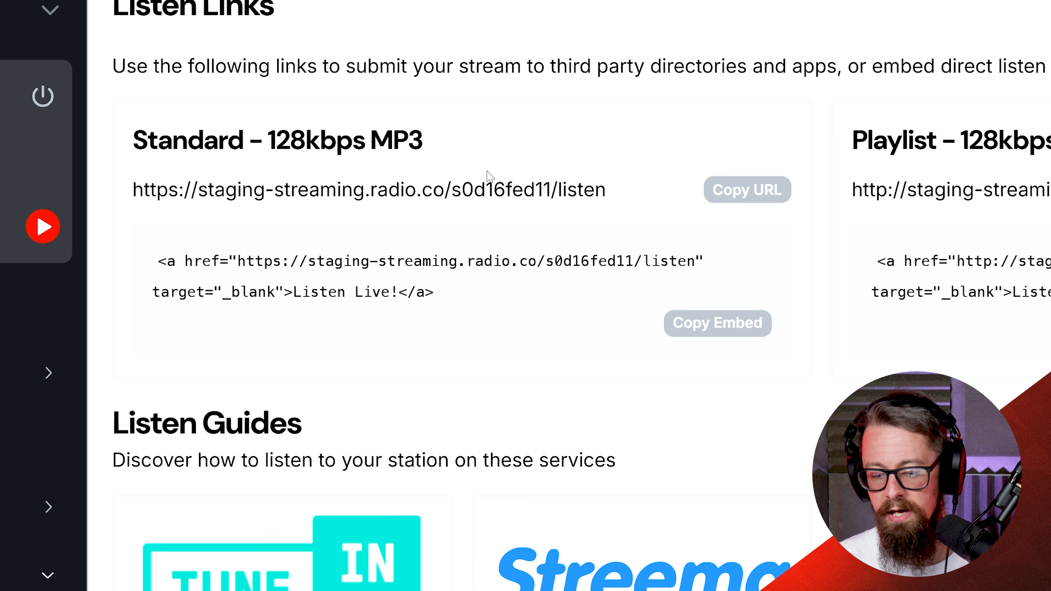
# Browse between the Listen Links and Web Players pages of the station's Listen section.
pyautogui.scroll(-5, 469, 140)
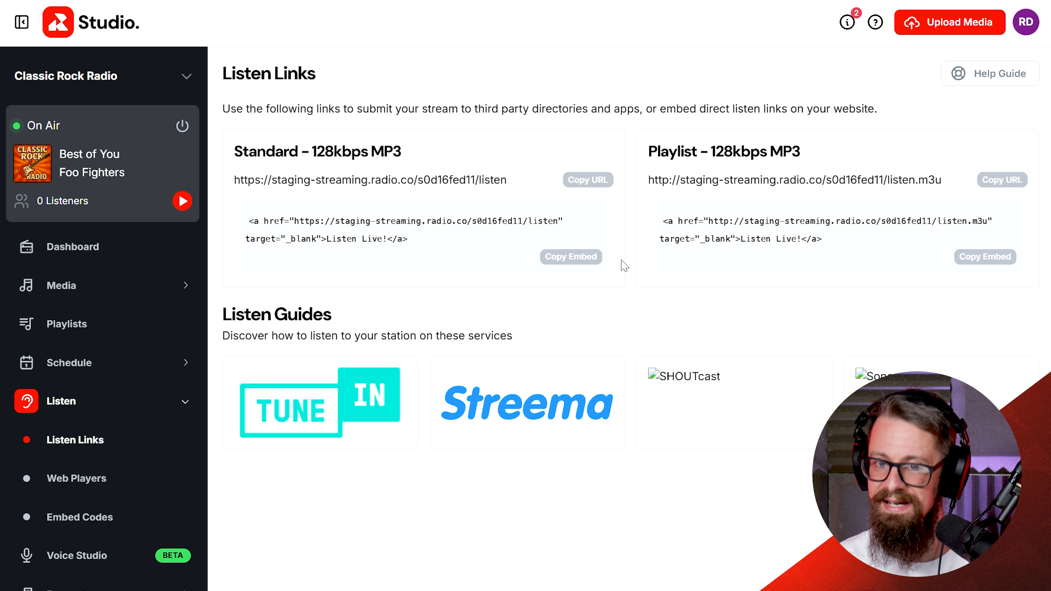
pyautogui.click(86, 478)
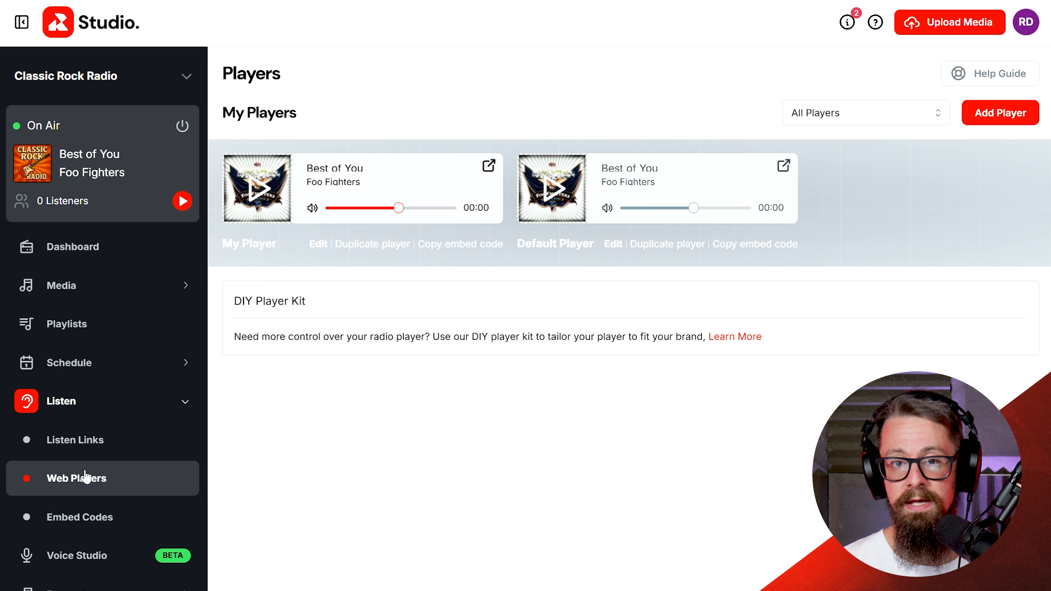
pyautogui.click(78, 439)
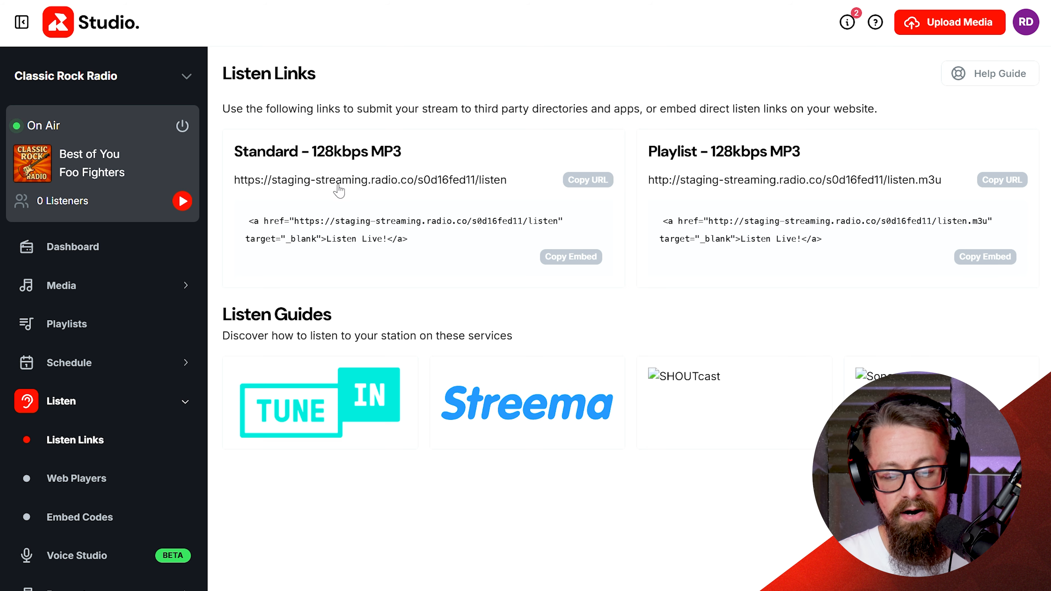
pyautogui.click(71, 481)
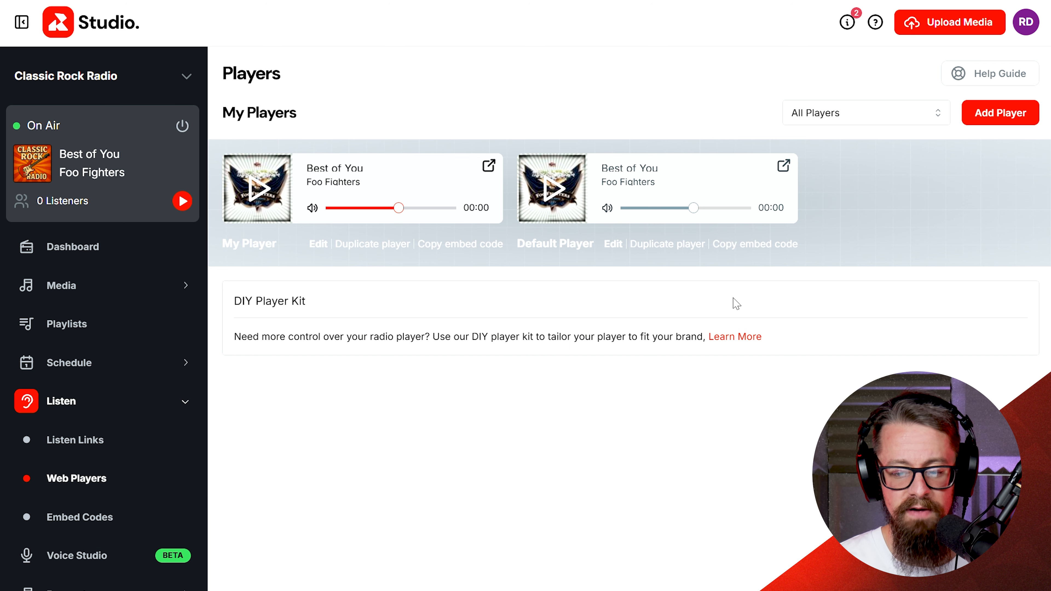
# Add a new Classic-style web player named Phil Test.
pyautogui.click(1006, 122)
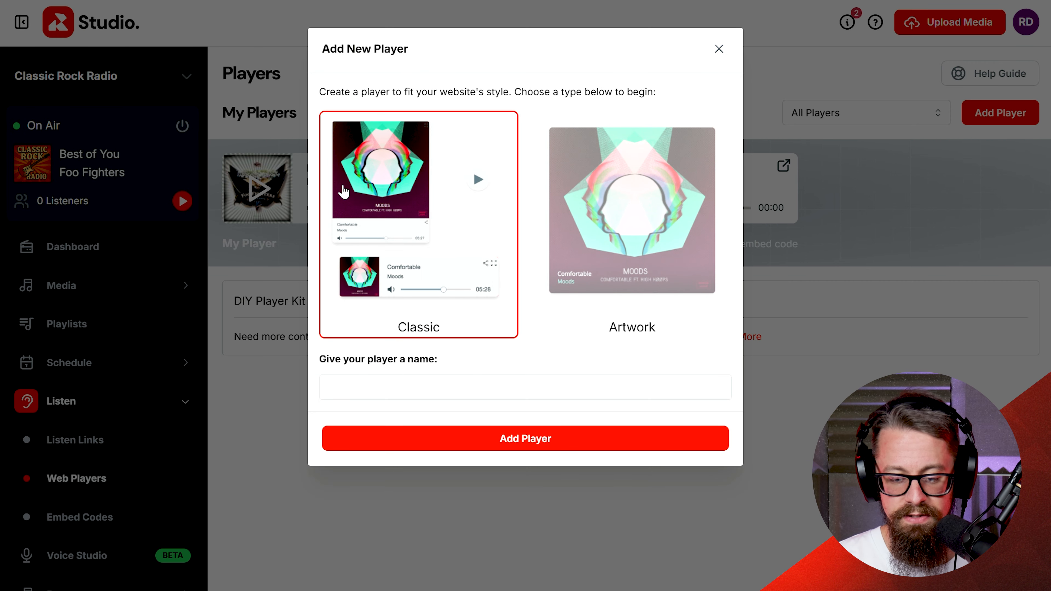
pyautogui.click(385, 392)
pyautogui.write('Phil Test')
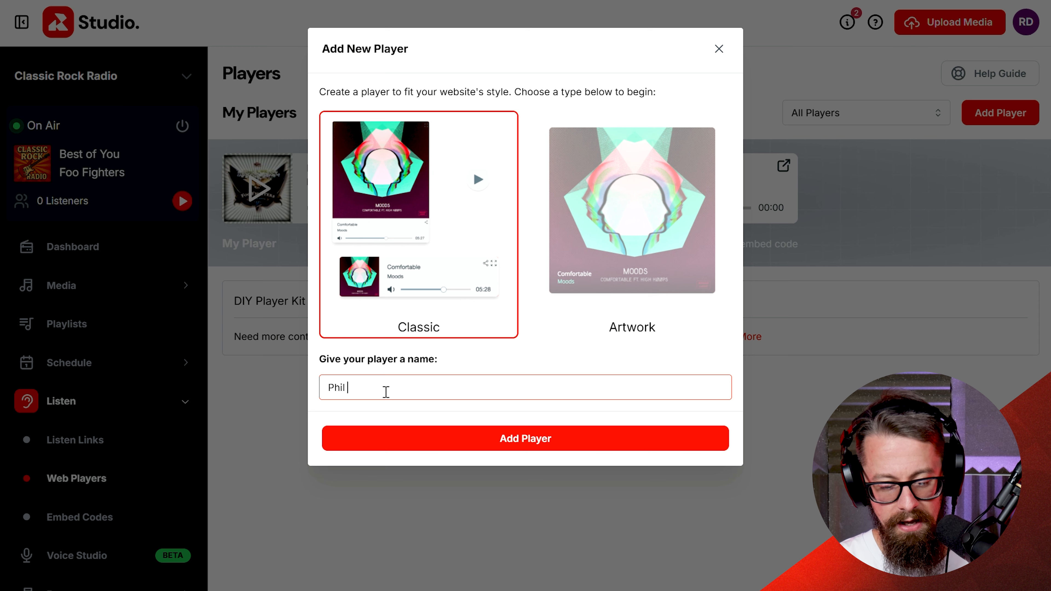
pyautogui.click(510, 440)
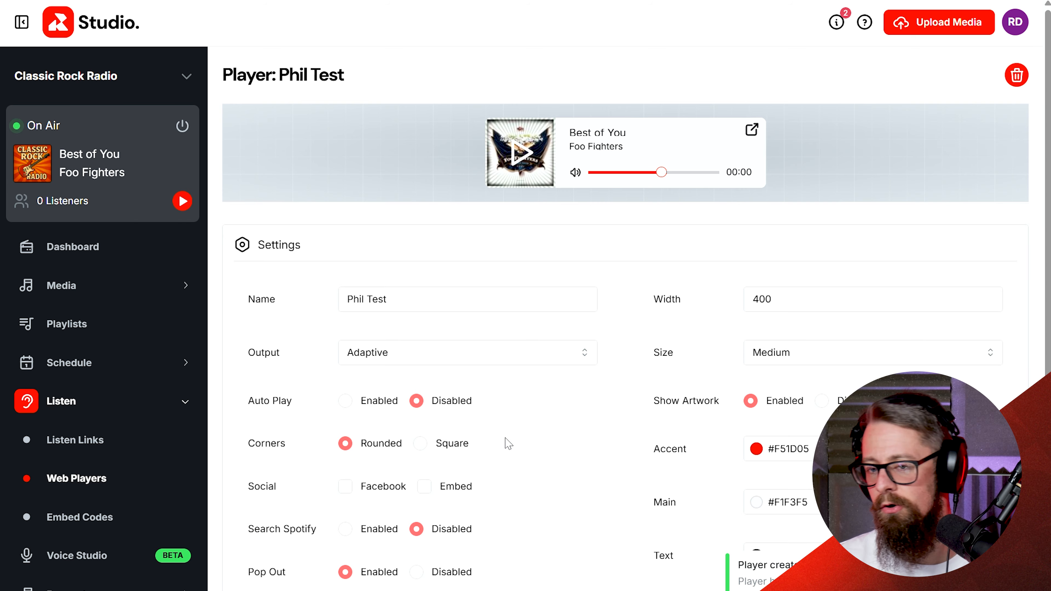
# Set the new player's size to Large.
pyautogui.scroll(-3, 508, 443)
pyautogui.scroll(2, 509, 443)
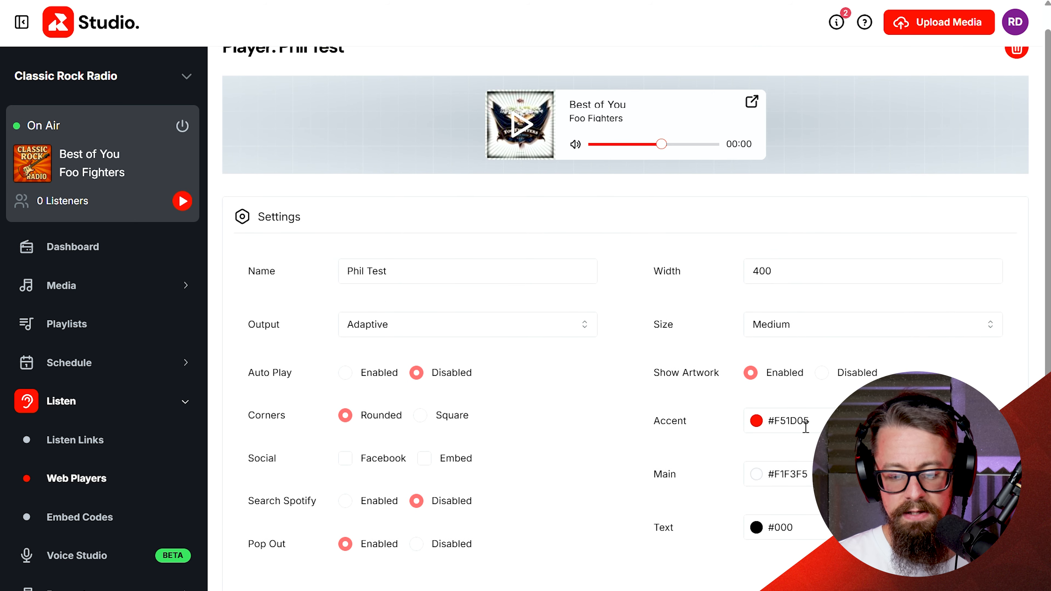
pyautogui.click(817, 326)
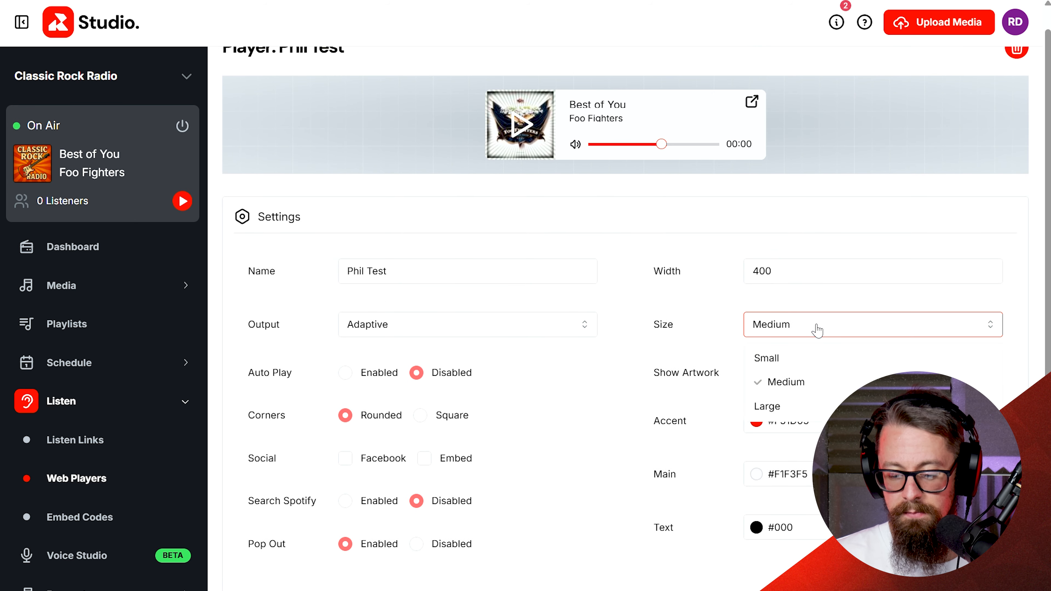
pyautogui.click(790, 359)
pyautogui.click(832, 299)
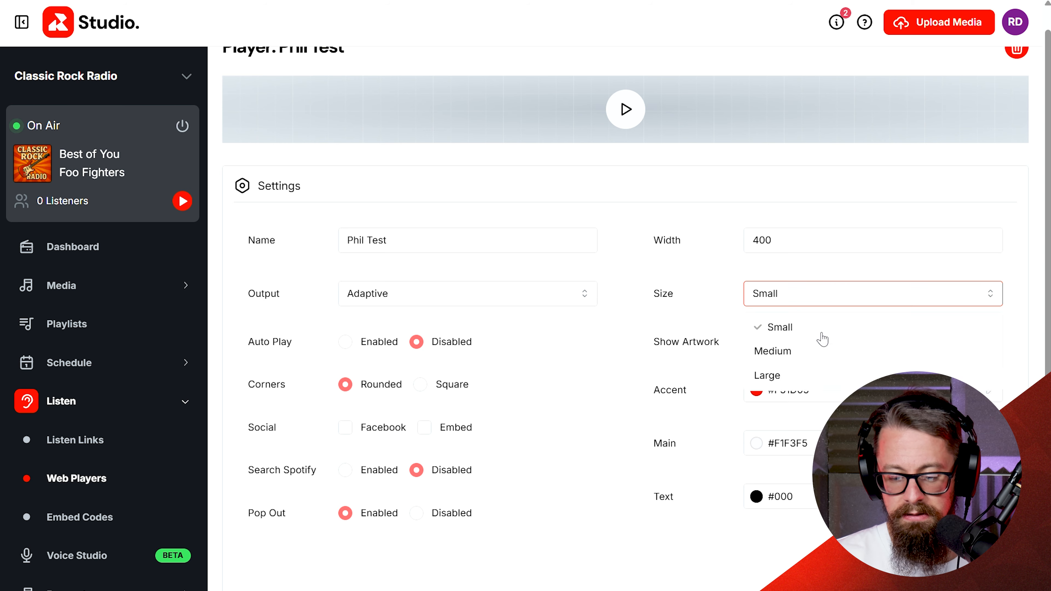
pyautogui.click(796, 375)
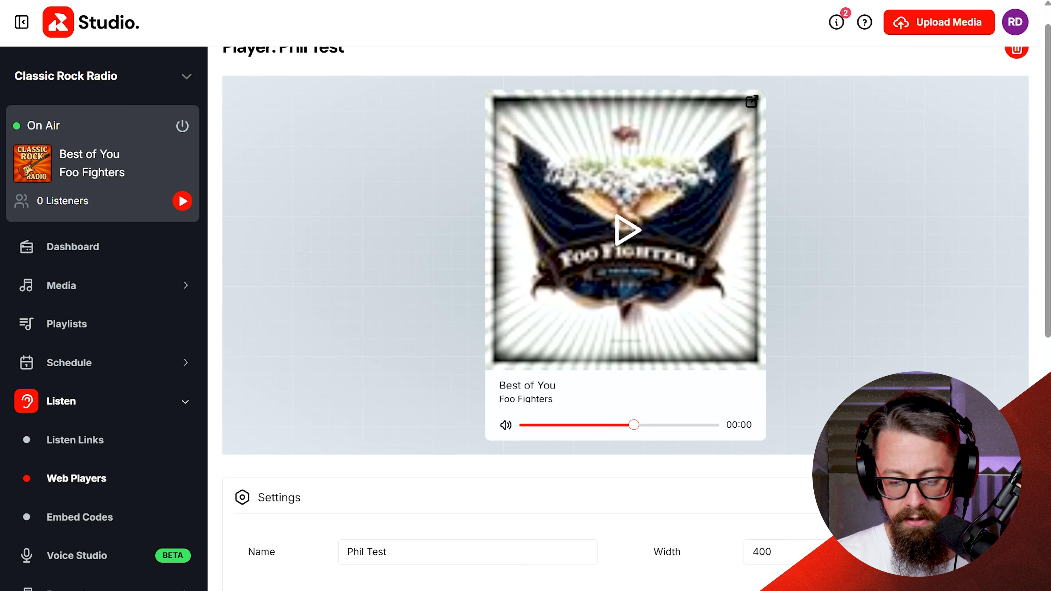
# Set the player's accent colour to #4505f5 with the colour picker.
pyautogui.scroll(-4, 881, 338)
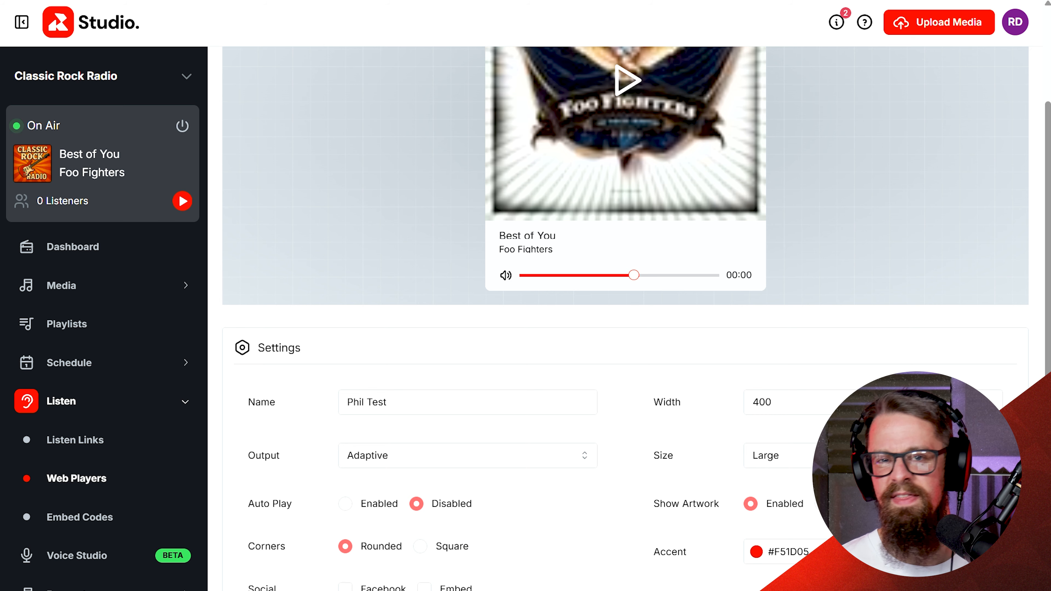
pyautogui.scroll(-5, 626, 204)
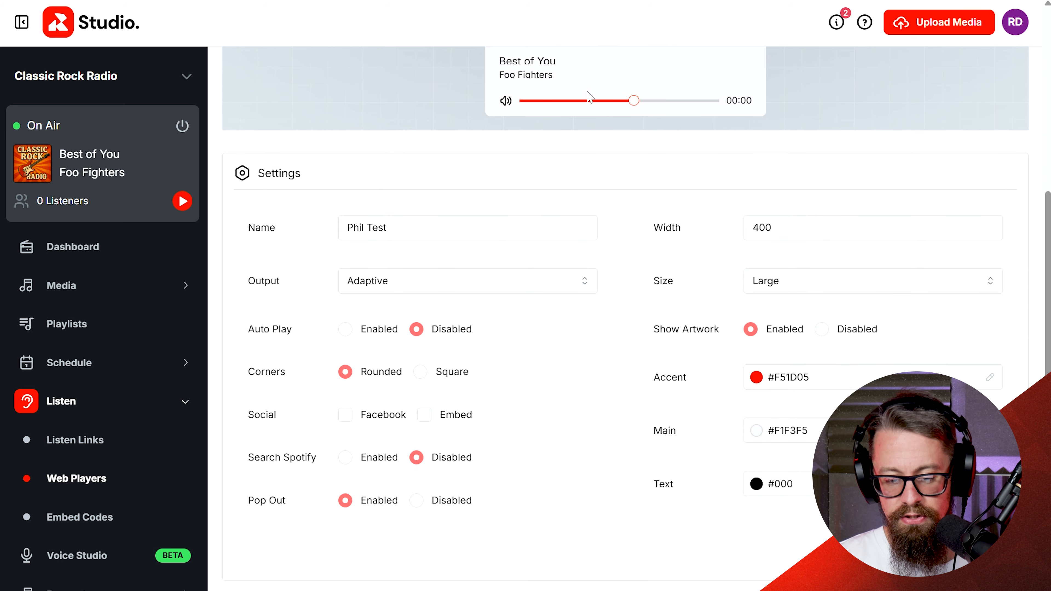
pyautogui.click(841, 381)
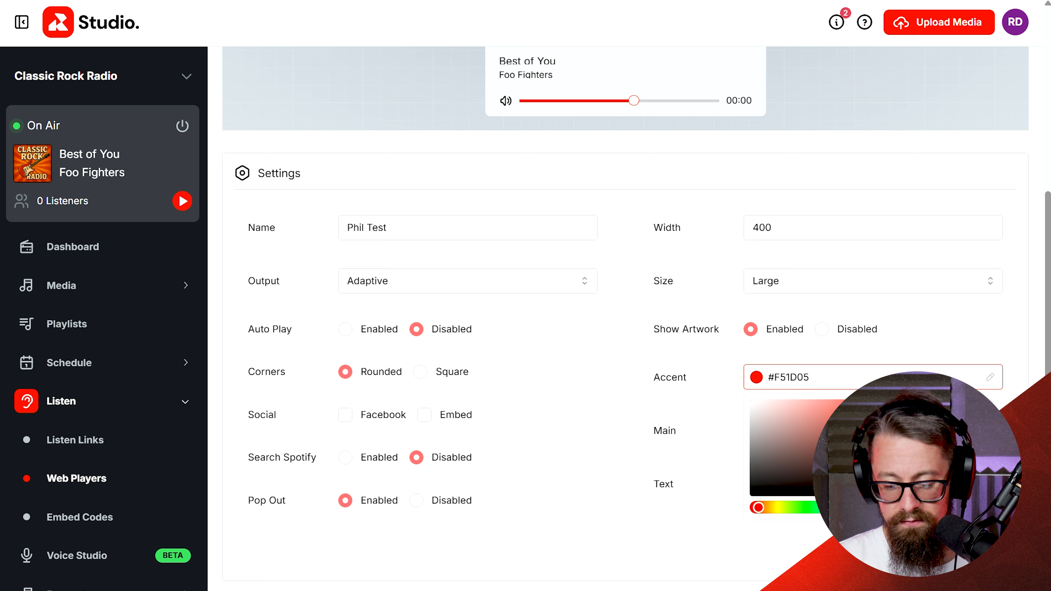
pyautogui.click(923, 508)
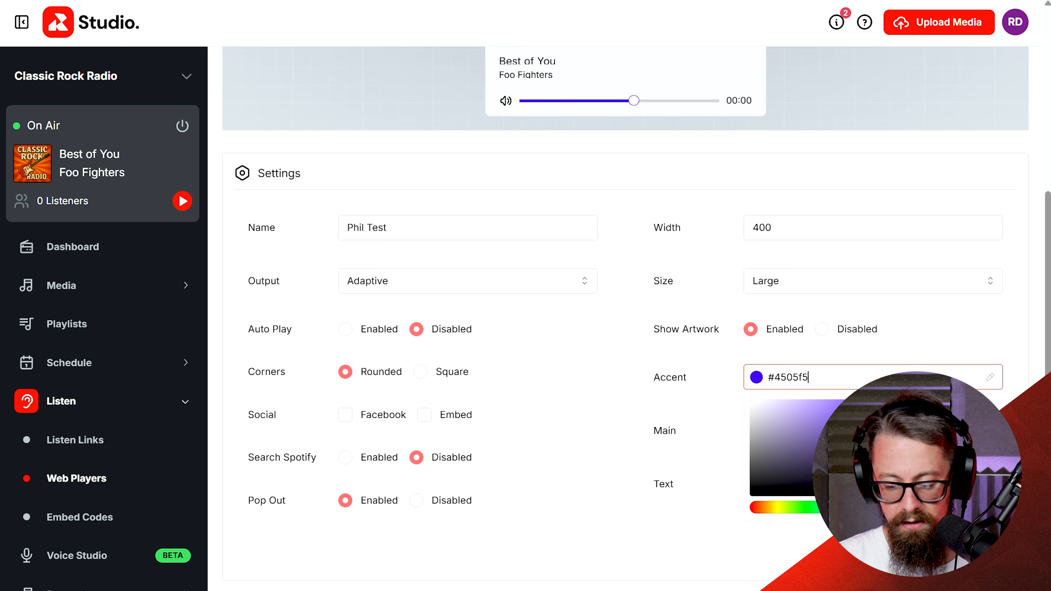
pyautogui.click(993, 336)
# Set the player's main colour to #64ff5e with the colour picker.
pyautogui.click(838, 431)
pyautogui.click(808, 561)
pyautogui.click(859, 456)
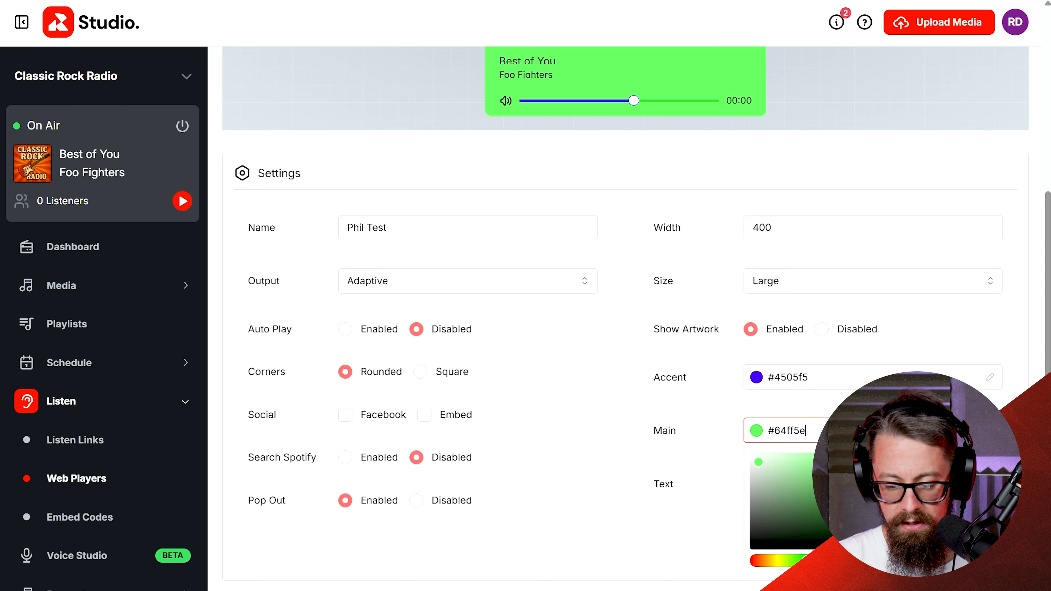
pyautogui.click(954, 328)
# Set the player's text colour to #d40404 with the colour picker.
pyautogui.click(844, 484)
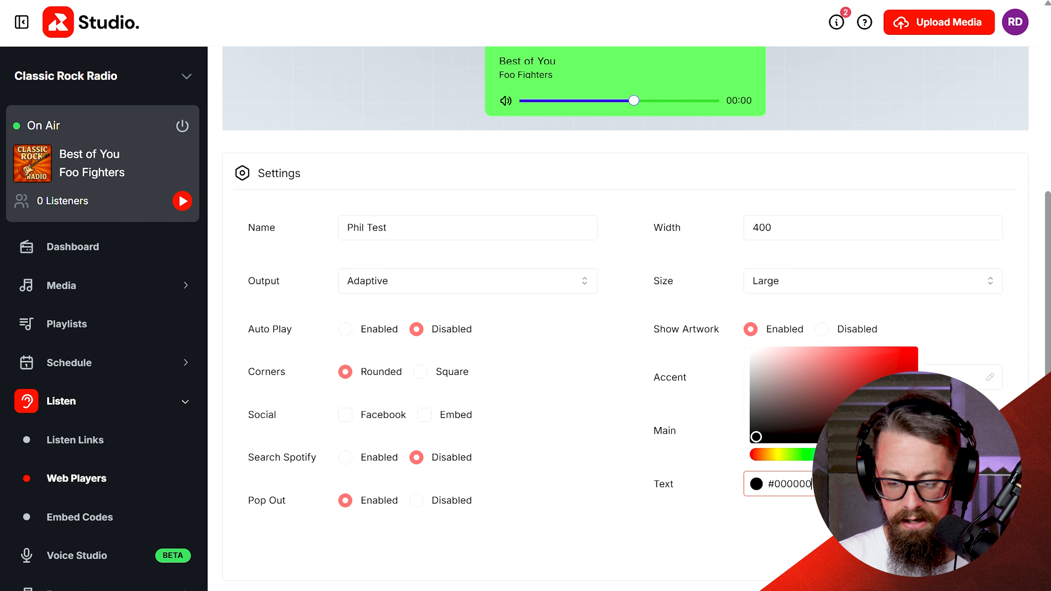
pyautogui.click(908, 369)
pyautogui.click(830, 245)
pyautogui.scroll(1, 829, 245)
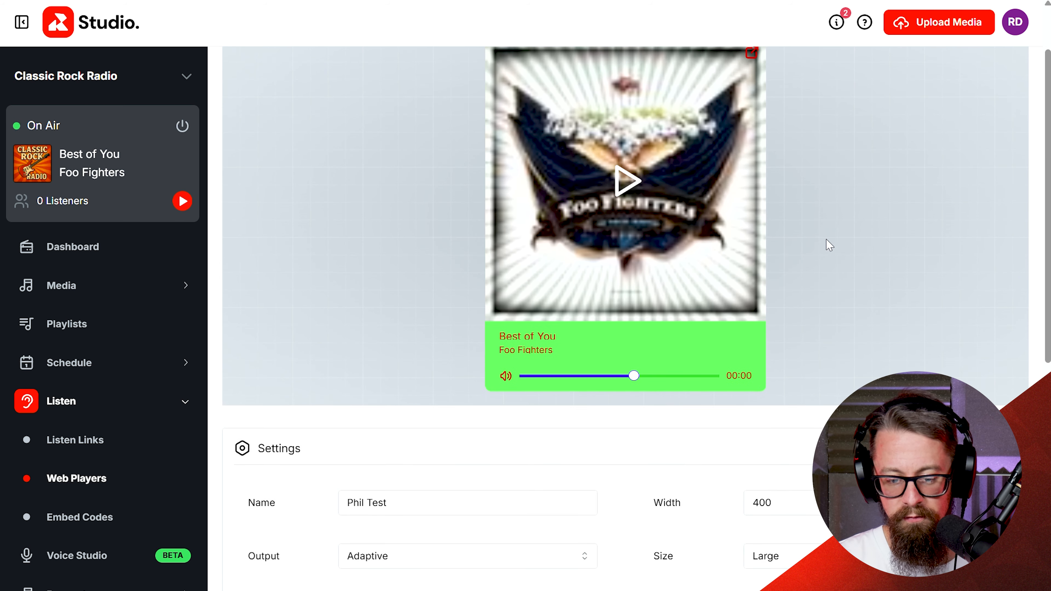
pyautogui.scroll(-5, 826, 240)
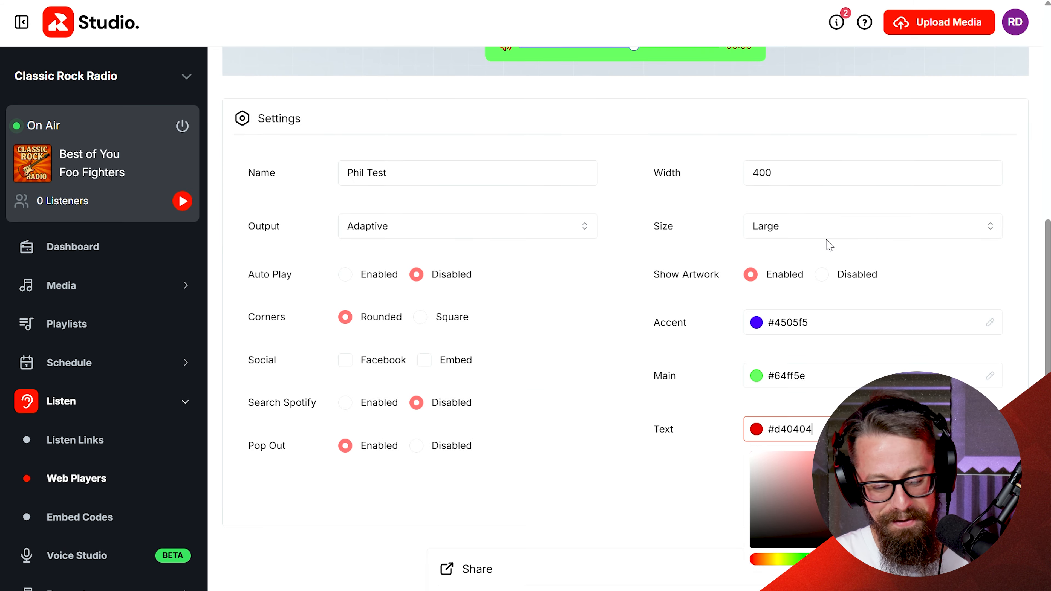
pyautogui.scroll(1, 828, 241)
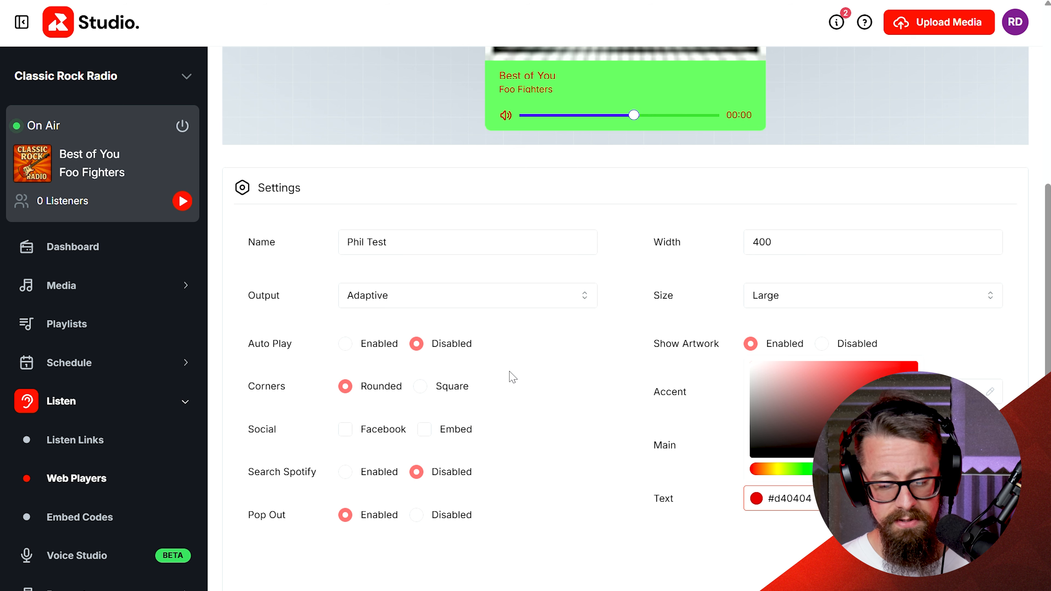
pyautogui.click(580, 459)
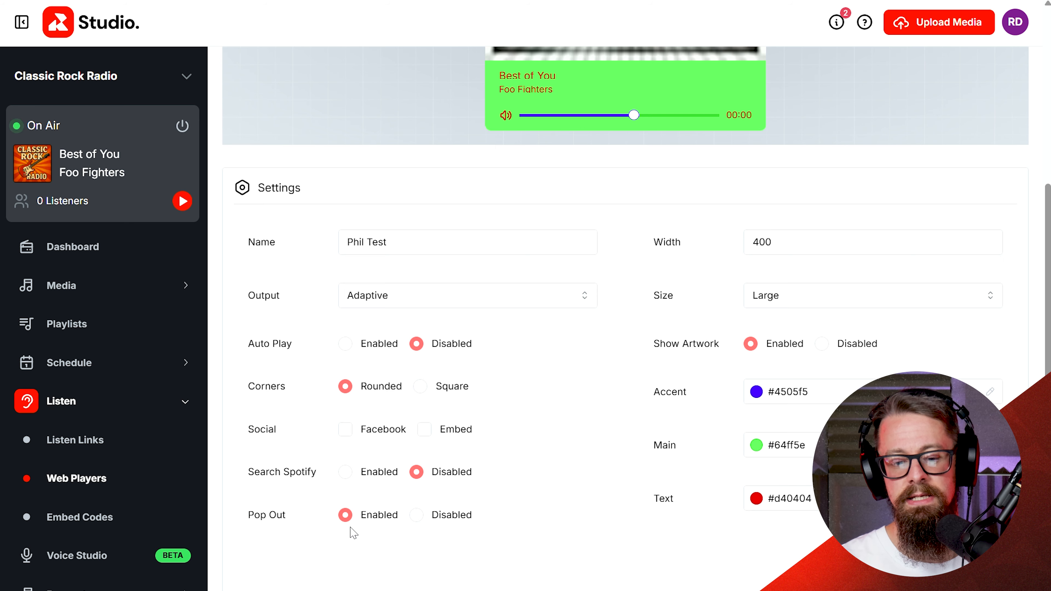
# Review the styled player preview and the share embed code below the settings.
pyautogui.scroll(8, 549, 400)
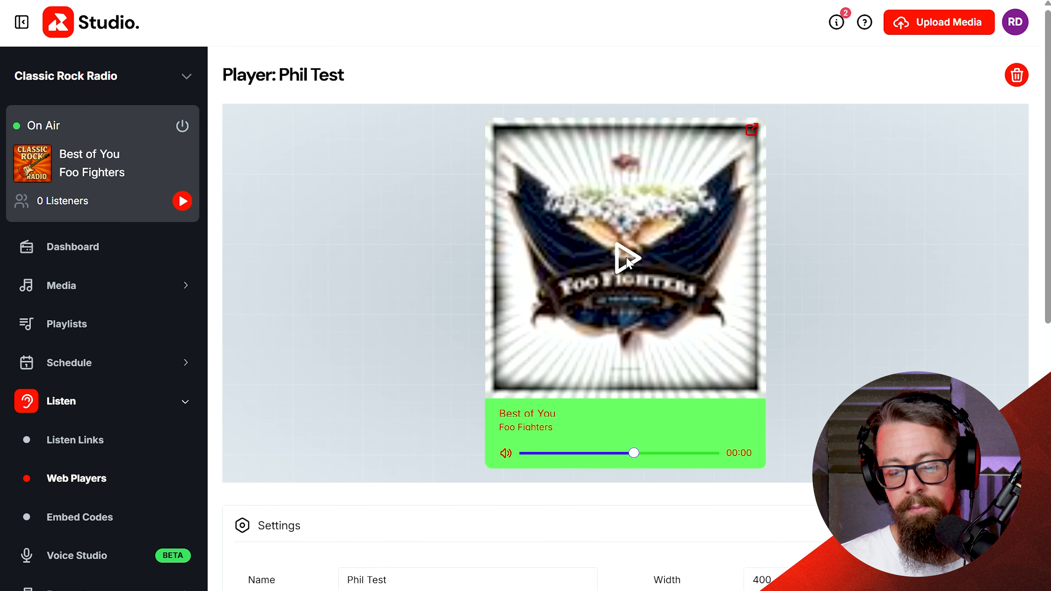
pyautogui.scroll(-8, 657, 476)
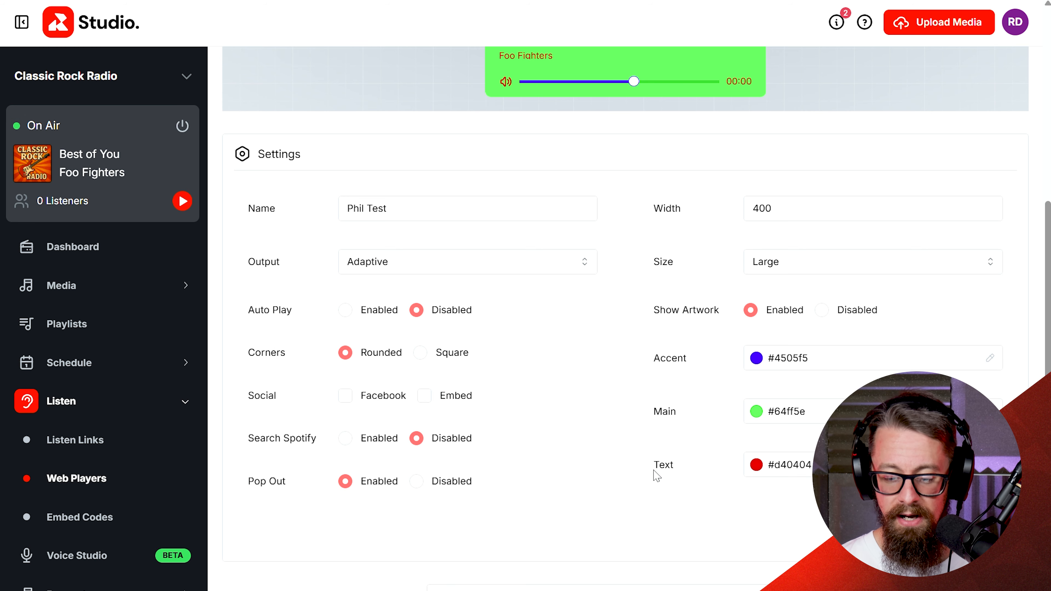
pyautogui.scroll(8, 718, 432)
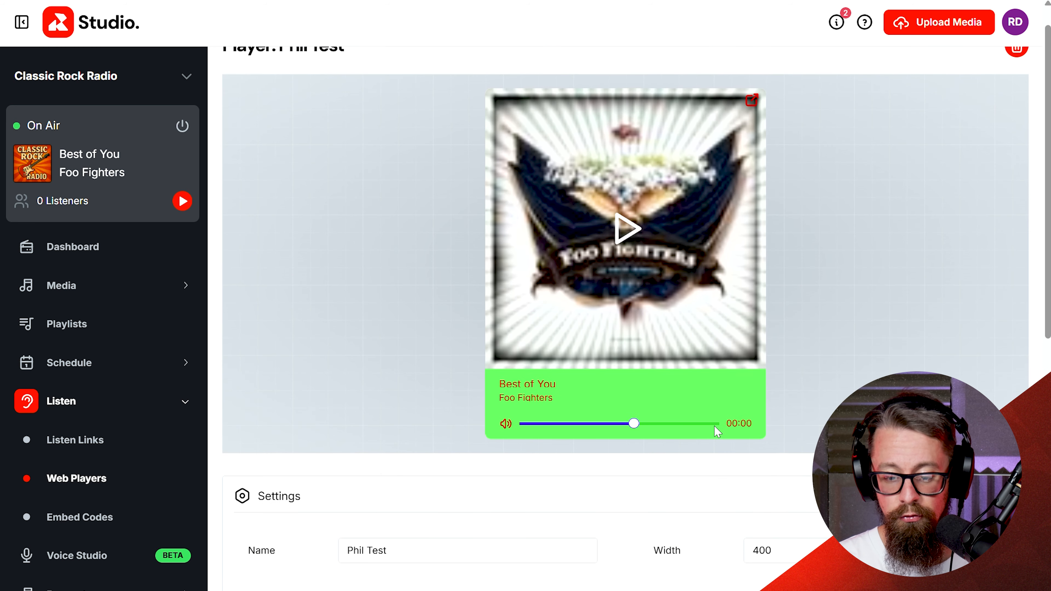
pyautogui.scroll(-12, 718, 432)
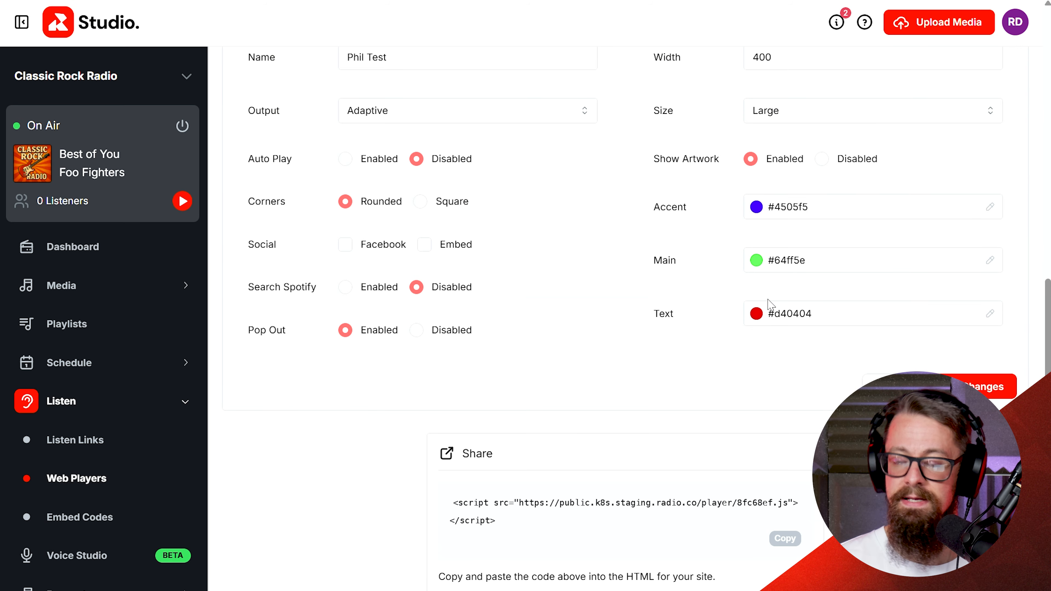
pyautogui.scroll(10, 769, 305)
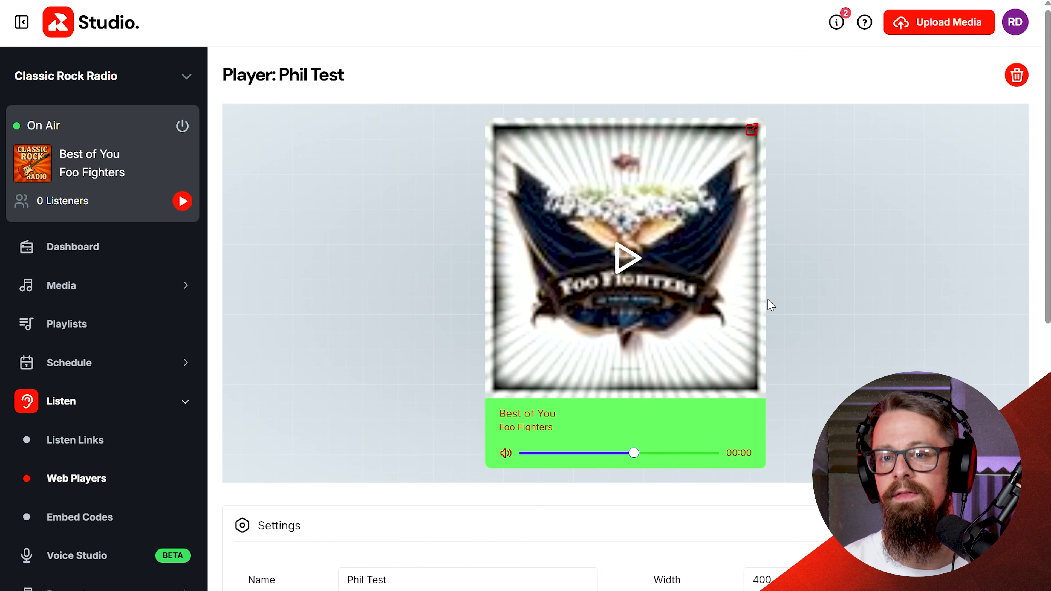
pyautogui.scroll(-10, 768, 304)
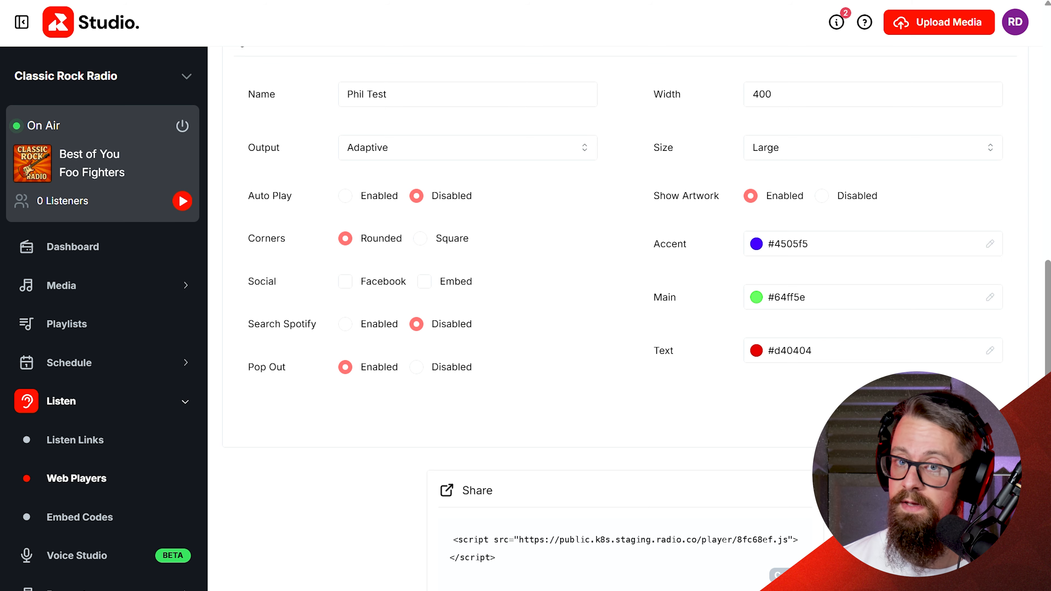
# Return to the Web Players list and view the new player among the existing ones.
pyautogui.click(78, 488)
pyautogui.scroll(-3, 440, 459)
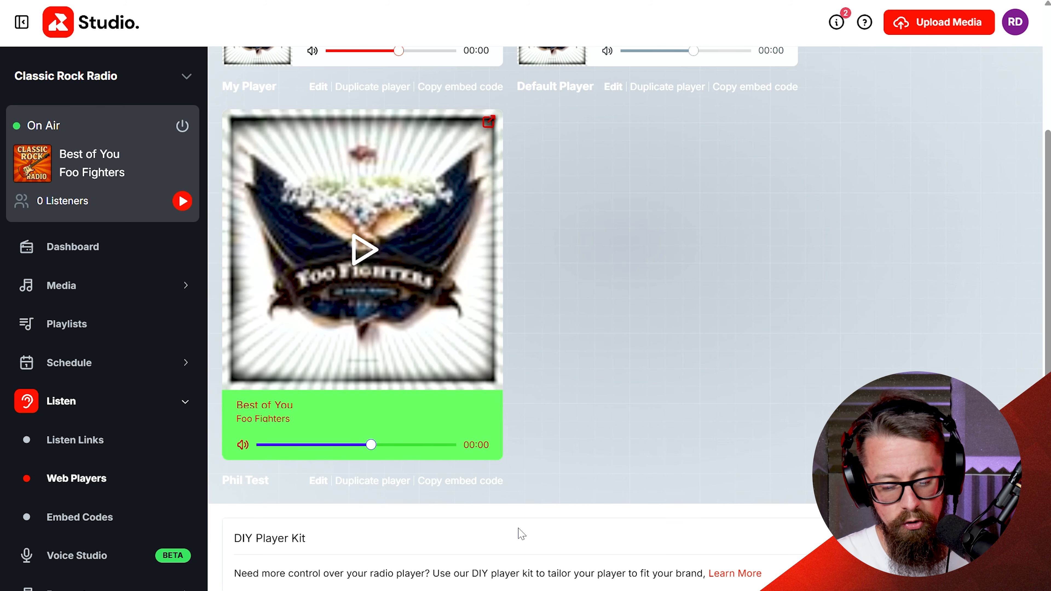